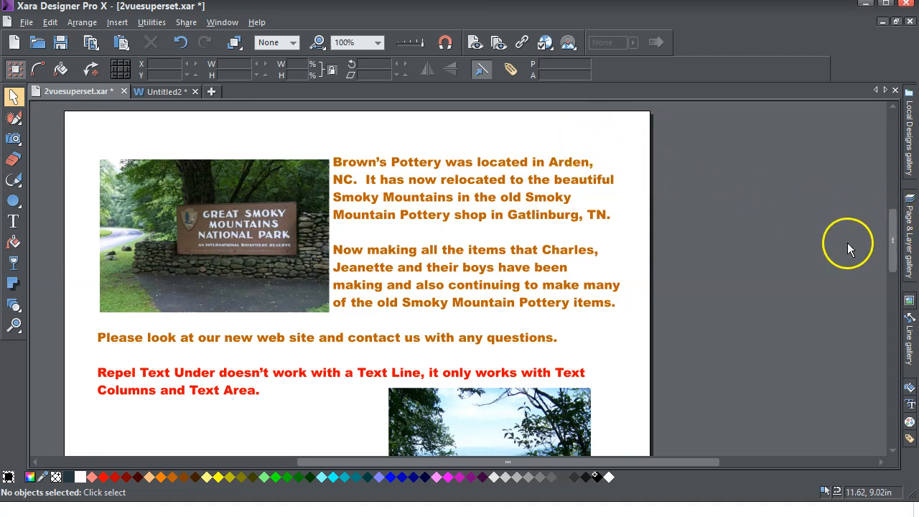
View the Untitled2 website document and return to the 2vuesuperset.xar page
click(145, 93)
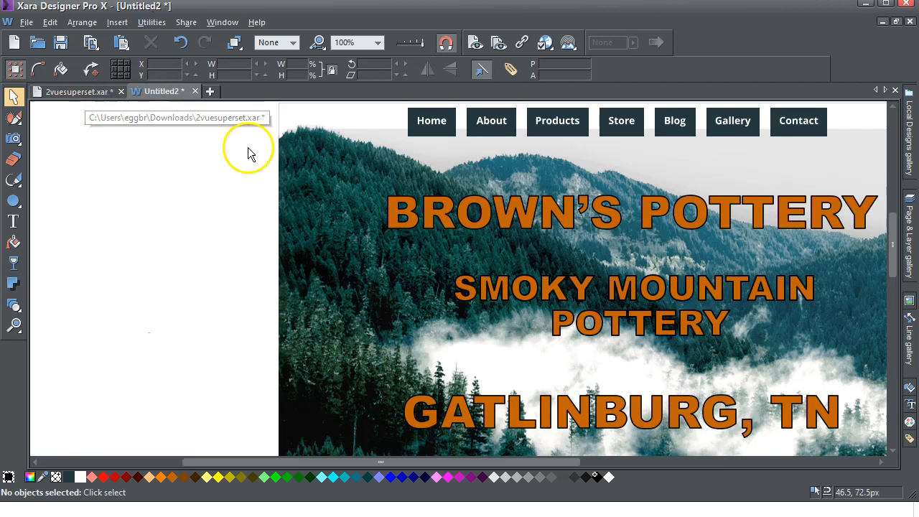
click(92, 93)
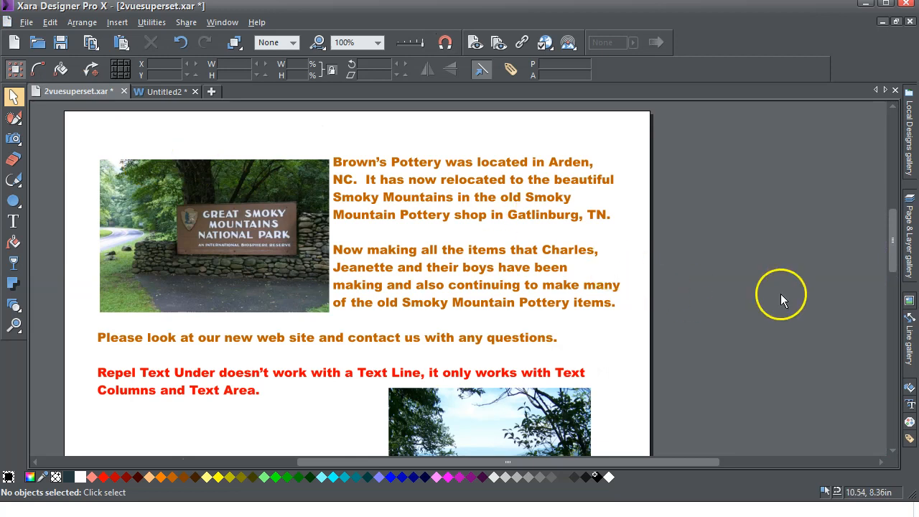
mouse_move(890, 242)
mouse_down()
mouse_move(894, 281)
mouse_move(894, 240)
mouse_up()
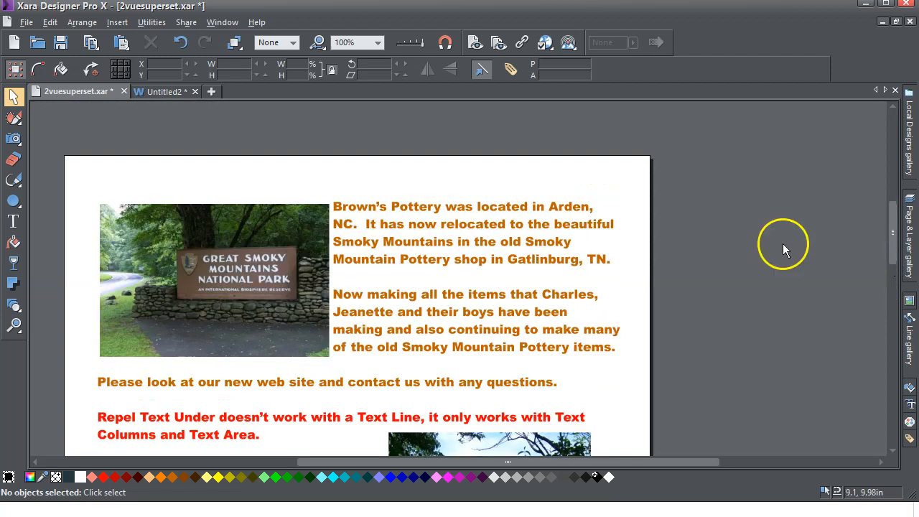
Shift the park sign photo slightly right and move the mountain view photo up and right, beside the website and red text paragraphs
click(267, 260)
mouse_move(268, 260)
mouse_down()
mouse_move(389, 260)
mouse_move(263, 262)
mouse_up()
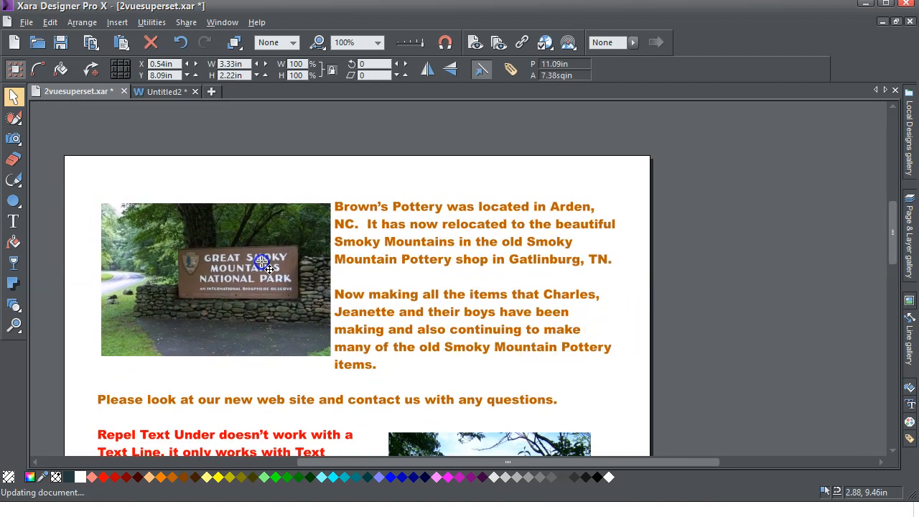
drag(893, 240, 894, 276)
click(524, 346)
drag(525, 347, 560, 315)
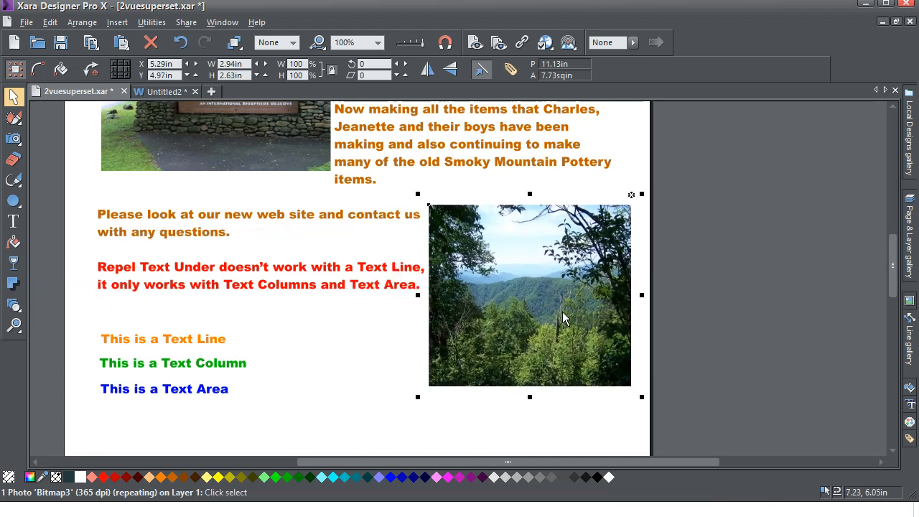
click(52, 280)
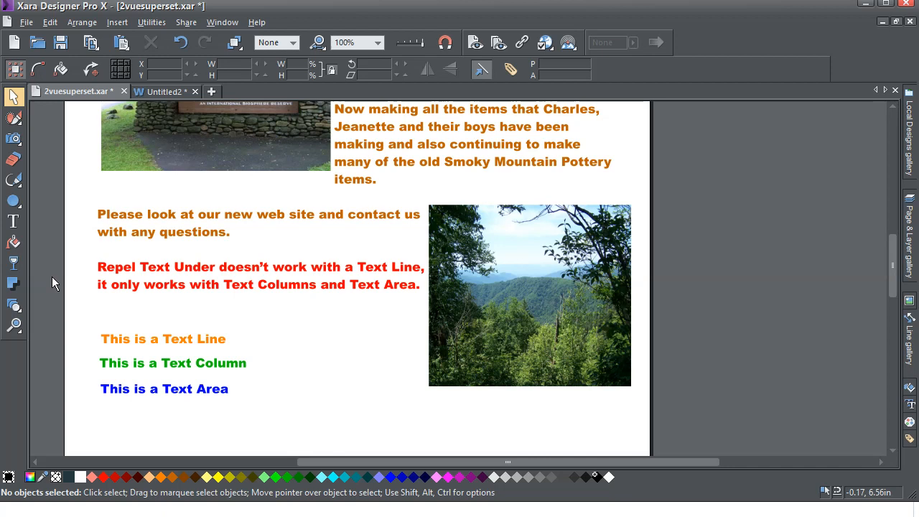
Try moving the orange text line across to the mountain view photo
click(68, 301)
click(154, 372)
click(155, 343)
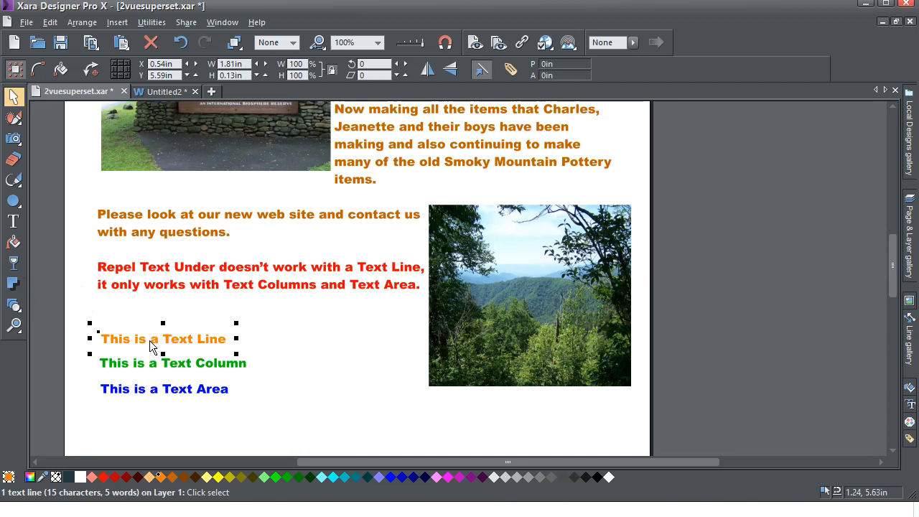
drag(155, 345, 428, 340)
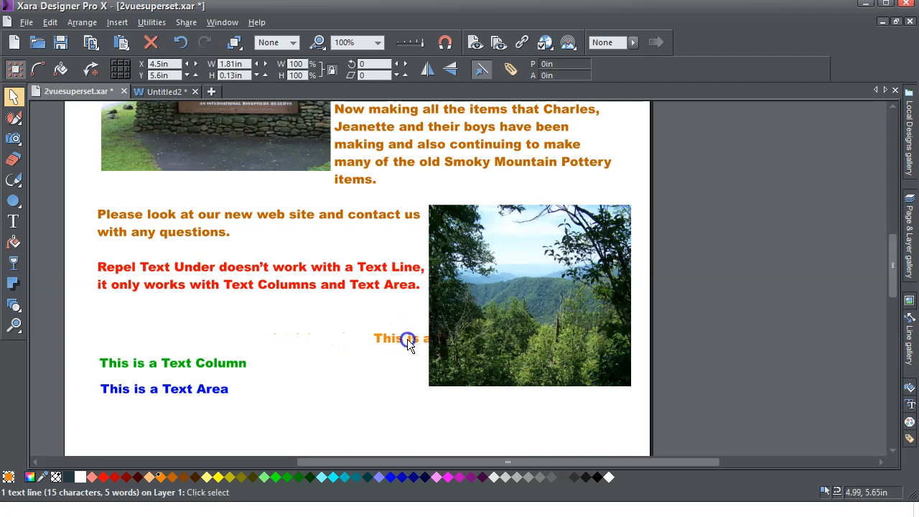
key(ctrl+z)
Move the orange text line, green text column and blue text area samples up into a stack just below the red paragraph
drag(357, 338, 129, 325)
click(167, 365)
mouse_move(167, 366)
mouse_down()
mouse_move(446, 351)
mouse_move(230, 339)
mouse_move(167, 348)
mouse_up()
click(155, 394)
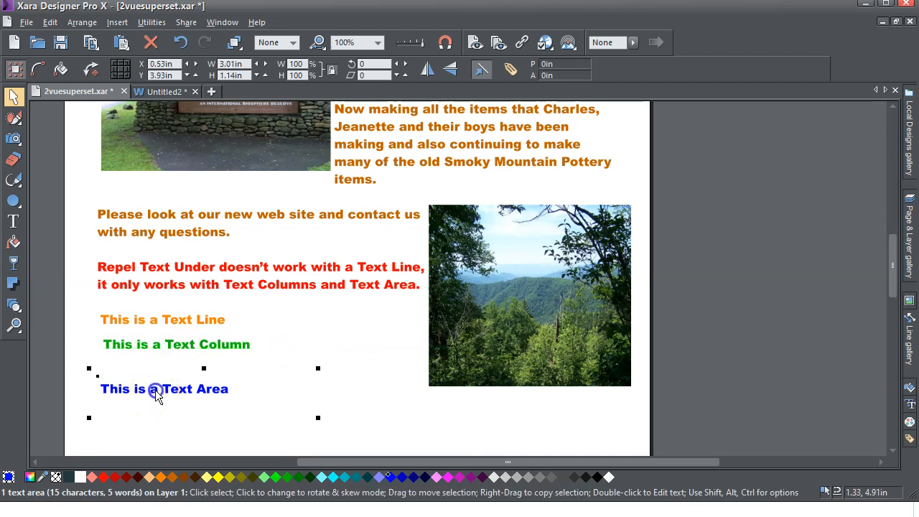
drag(155, 390, 158, 369)
Shorten the frame of the blue text area so it only encloses its single line of text
click(13, 221)
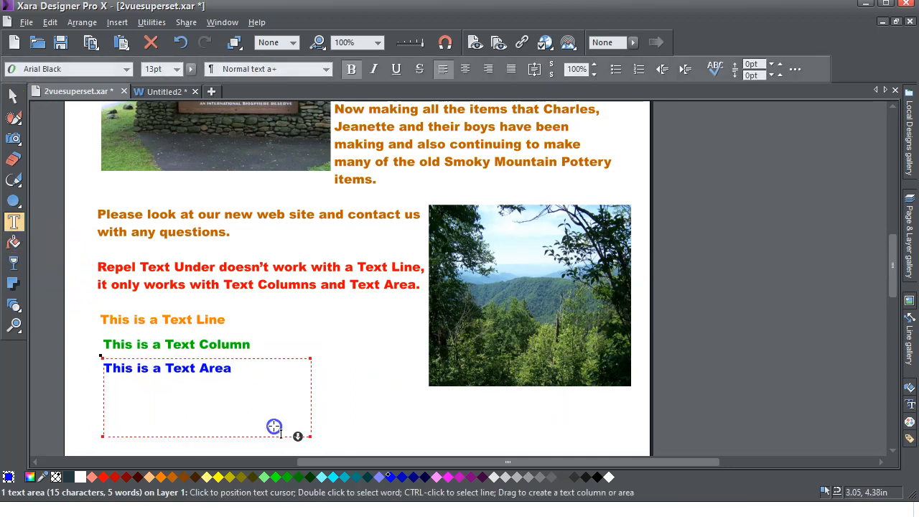
drag(308, 437, 309, 381)
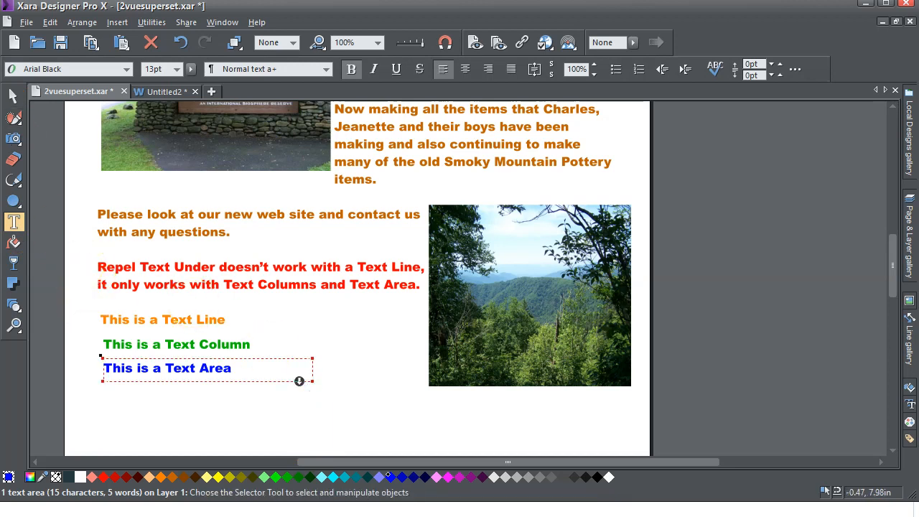
click(10, 96)
click(36, 156)
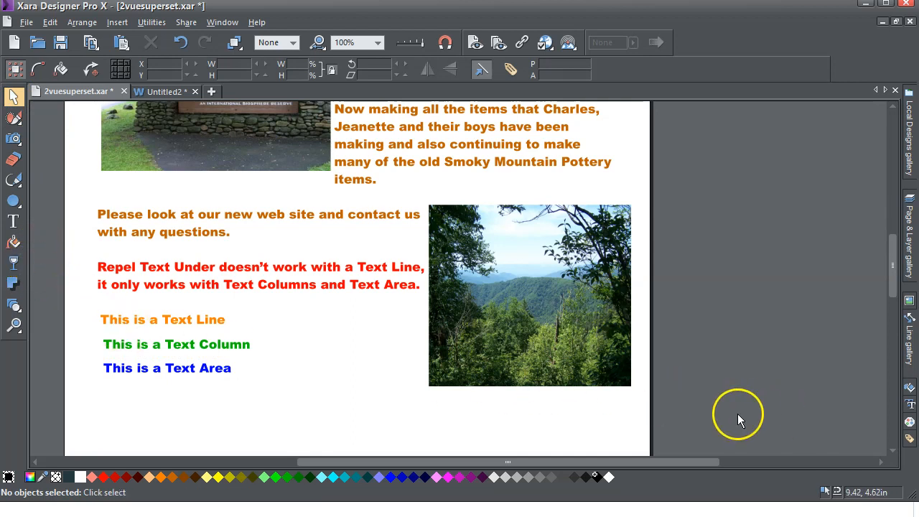
Add a text line reading "This is a Text Line" below the blue text area sample
drag(891, 285, 895, 295)
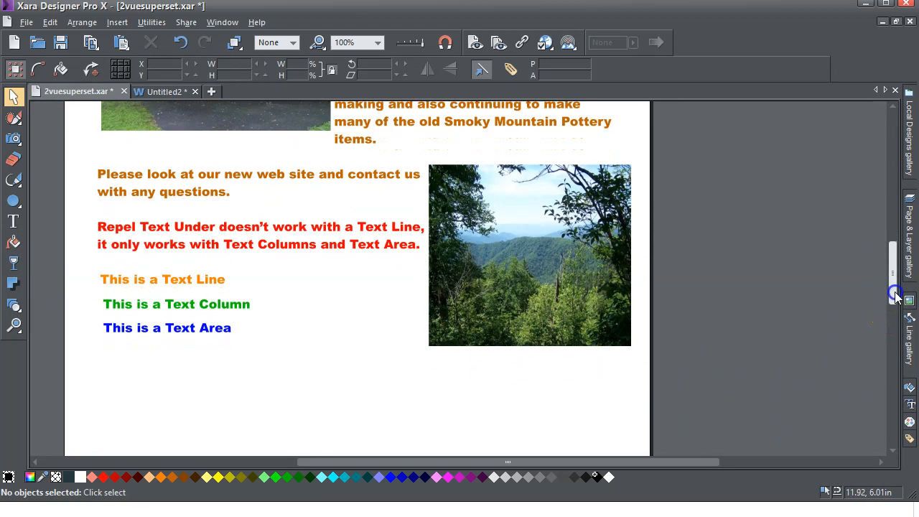
click(12, 224)
click(115, 375)
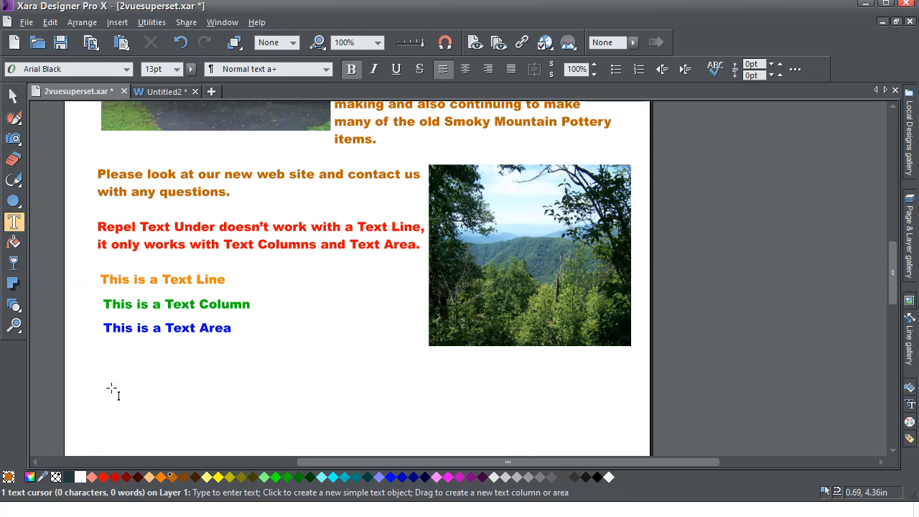
text(This is a)
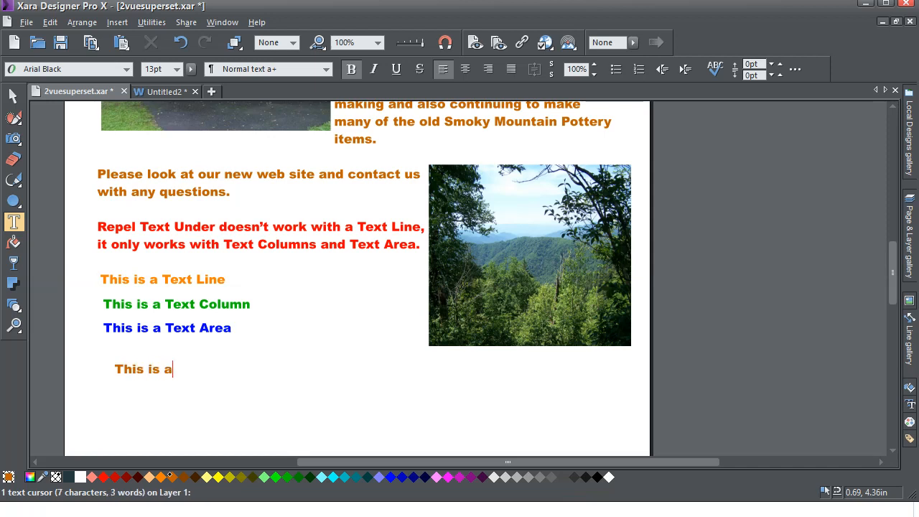
text( Text Line)
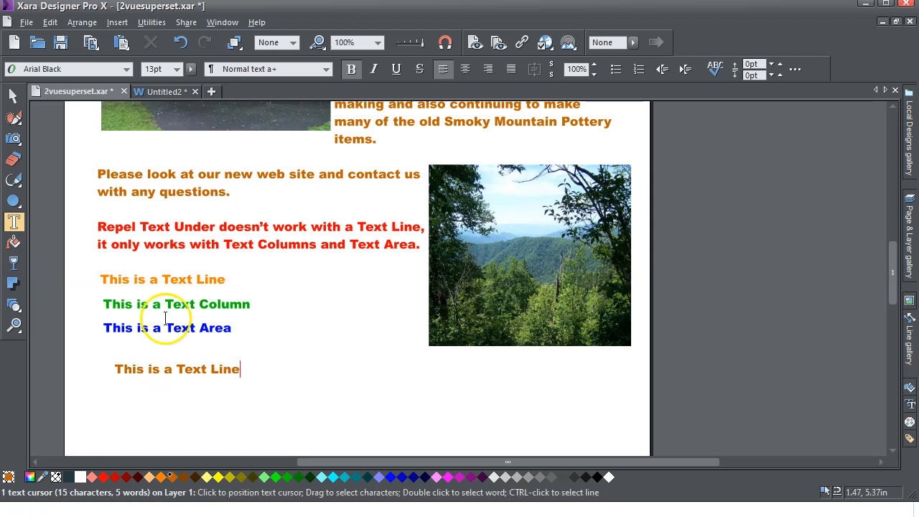
click(14, 95)
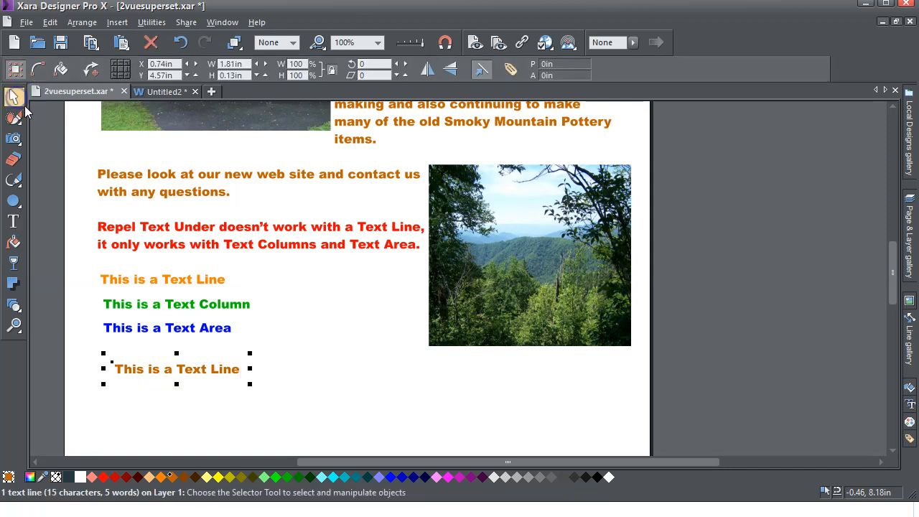
click(55, 361)
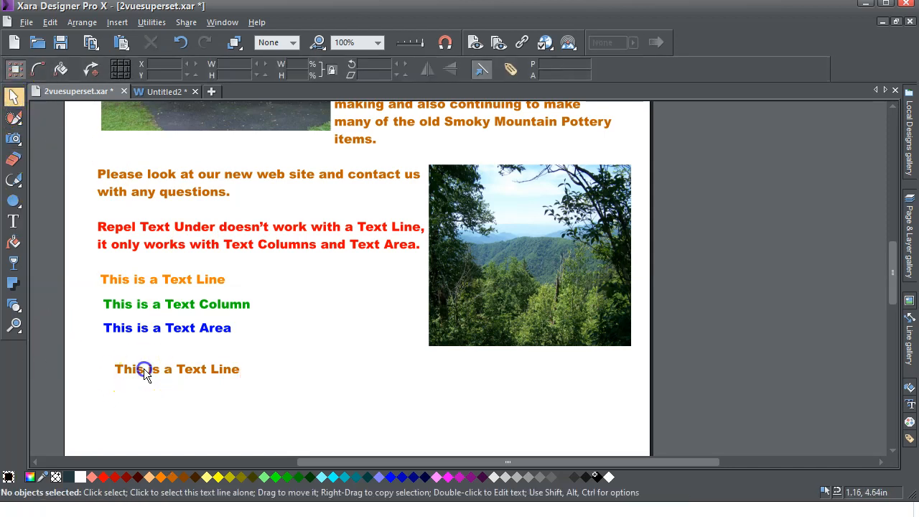
Move the new brown text line up beside the orange text line sample, left of the mountain view photo
click(143, 371)
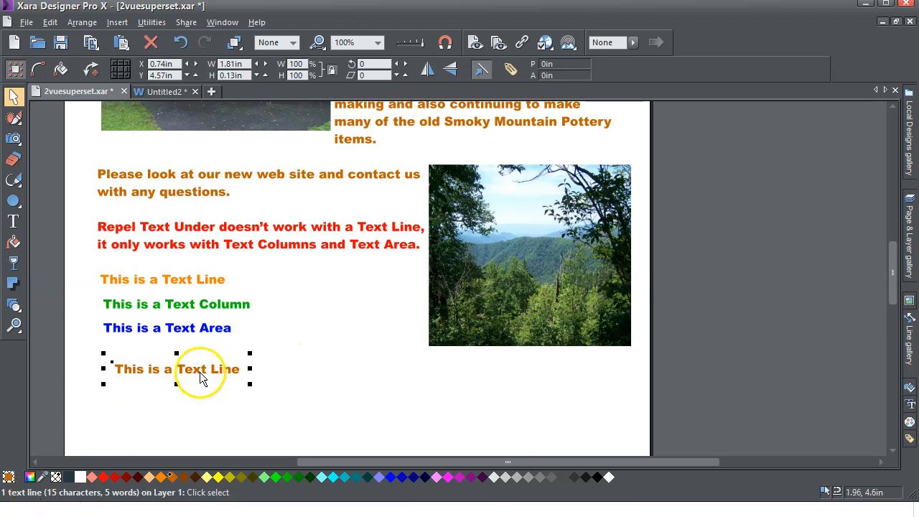
drag(199, 371, 359, 283)
click(63, 348)
Create a text column about 3.9 in wide below the blue sample with placeholder text trimmed to "Irure dolore quis commodo deserunt"
click(15, 219)
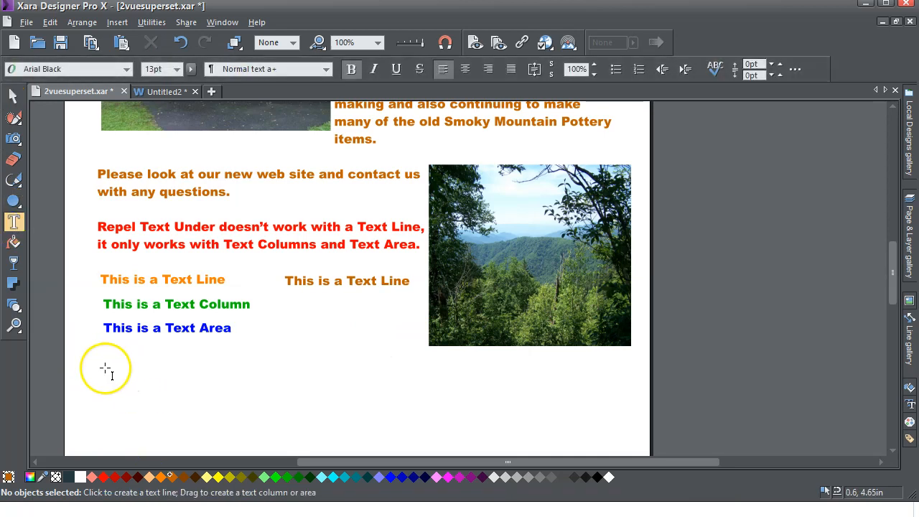
drag(106, 368, 125, 369)
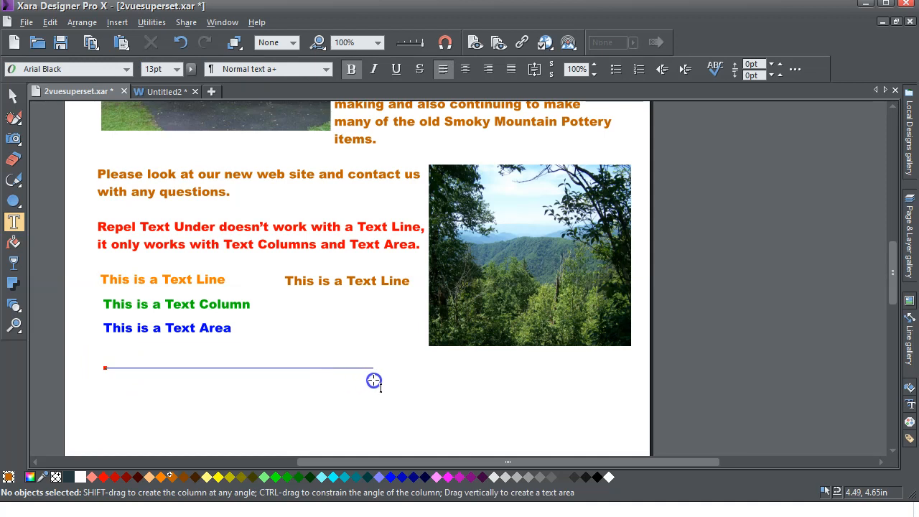
drag(373, 380, 373, 381)
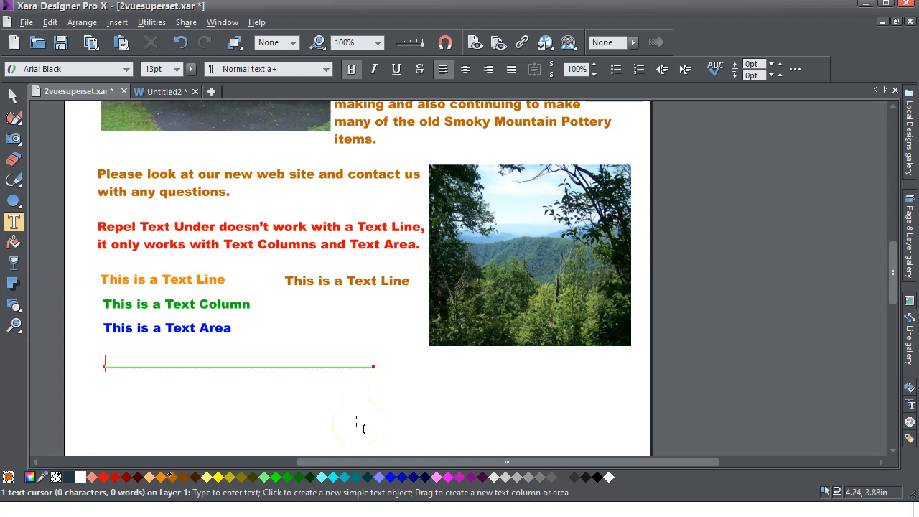
text(Irure dolore quis commodo deserunt ullamco, incididunt nisi cupidatat. In ea exercitation est sint esse adipisicing. Ea qui proident non sunt sit enim est ut irure ipsum aliqua ipsum sunt in lorem, in minim aliquip.)
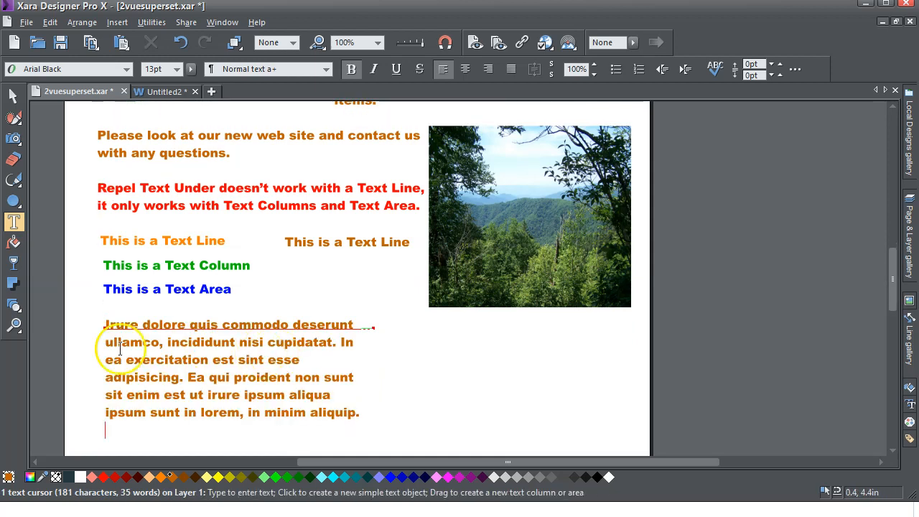
shift+click(354, 324)
key(Delete)
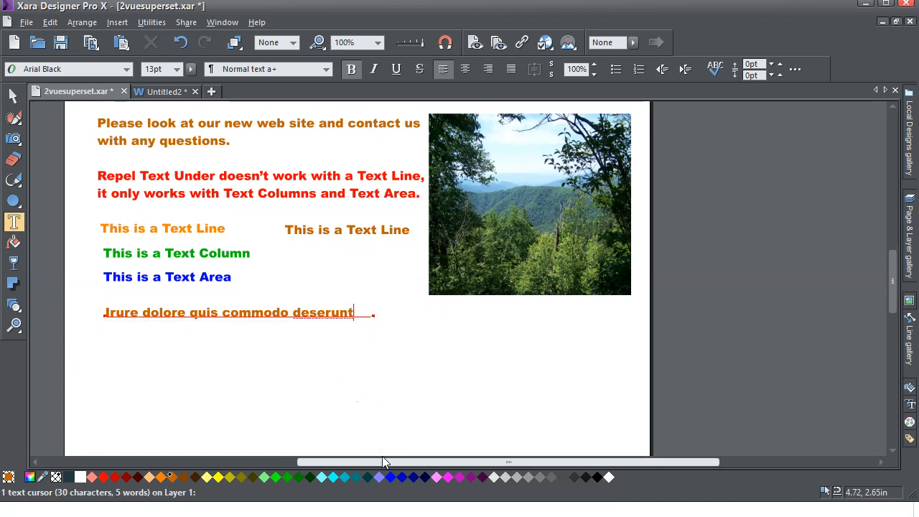
Select the new placeholder text and the brown text line in turn to compare their object types
click(13, 95)
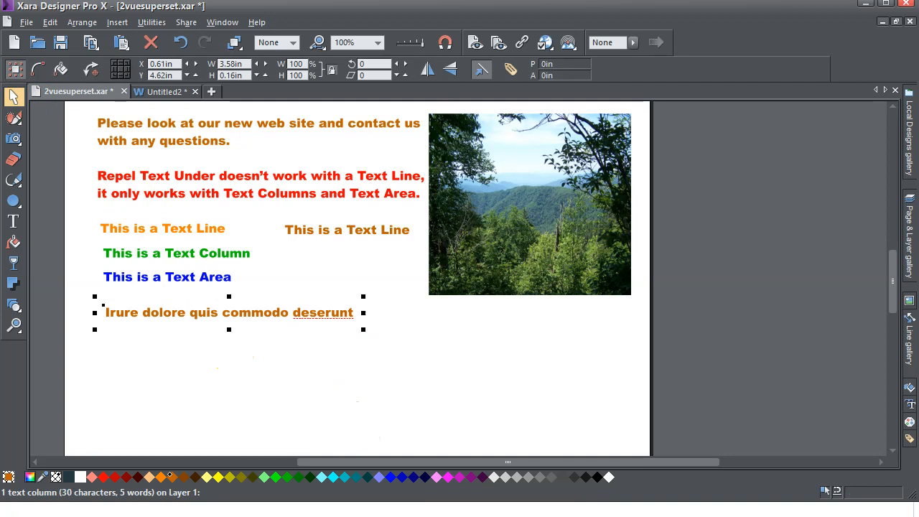
click(58, 379)
click(128, 321)
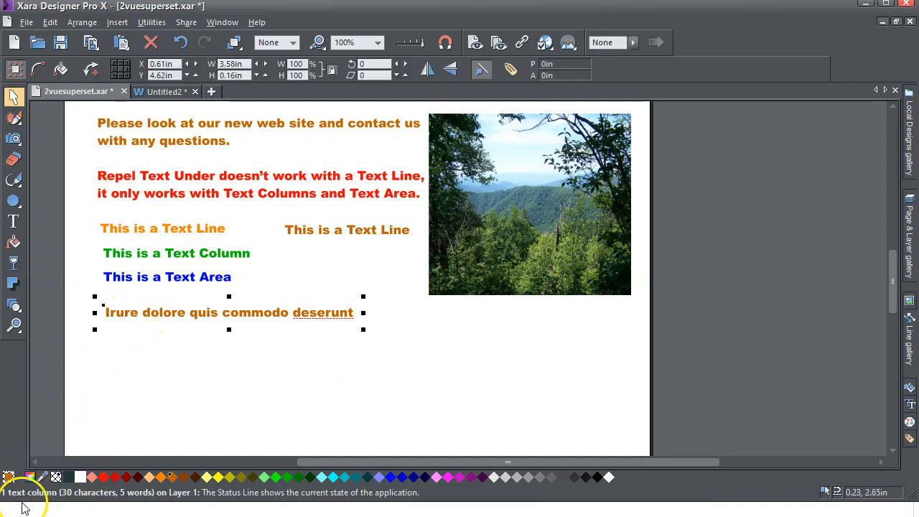
click(350, 232)
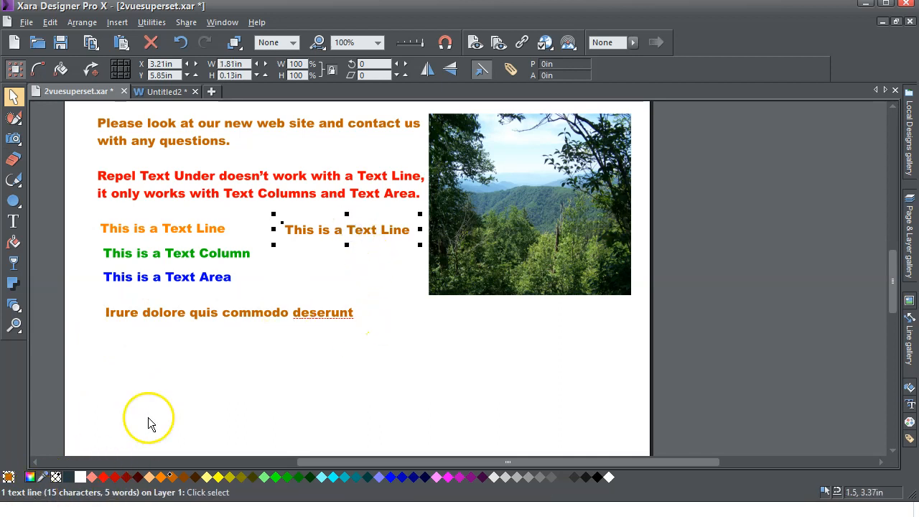
Move the placeholder text column right, to just below the mountain view photo
click(229, 321)
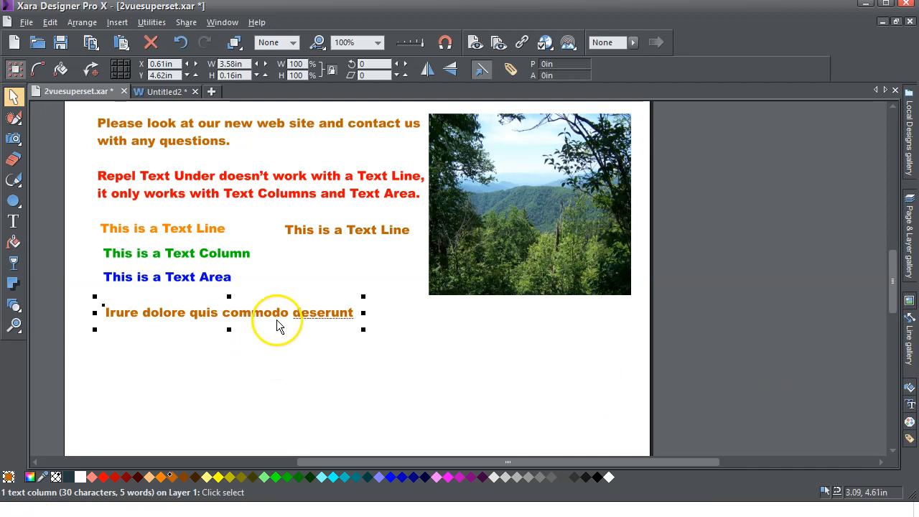
drag(275, 318, 512, 328)
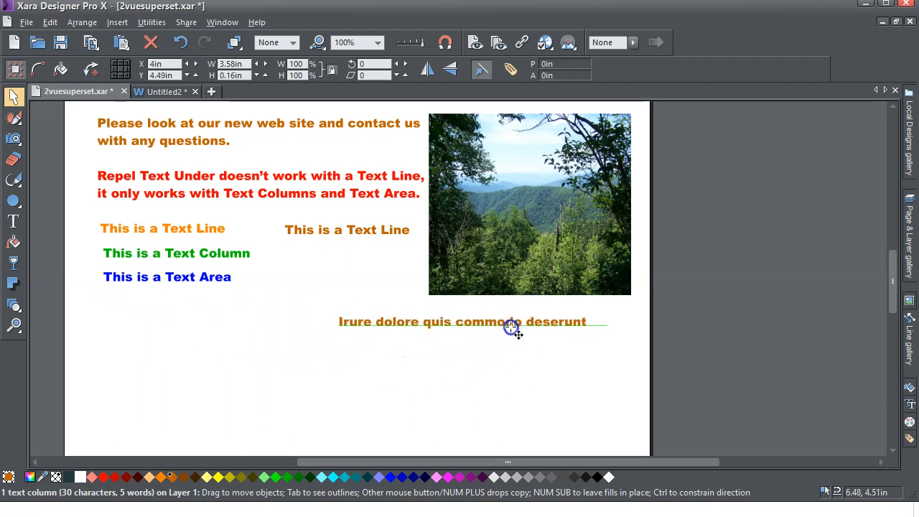
click(86, 320)
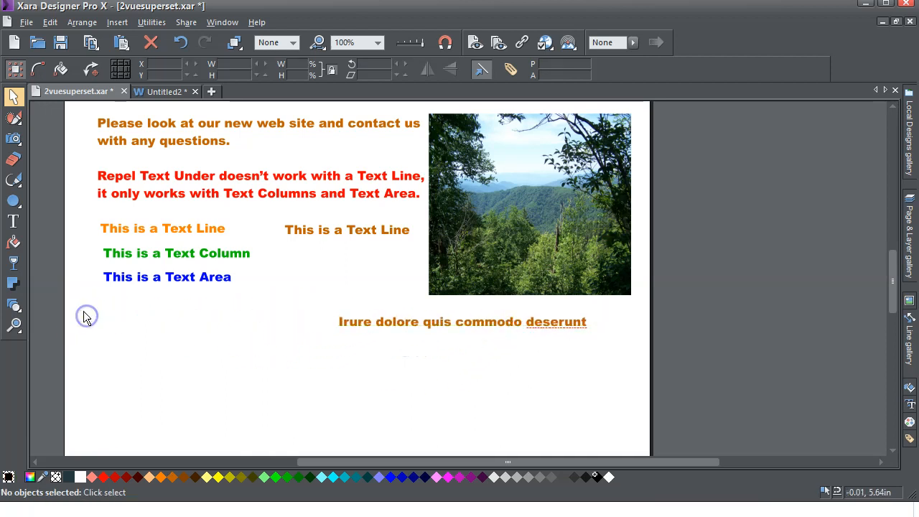
Create a text area about 3.2 by 1.1 in below the blue sample, with placeholder text trimmed to end at "Qui irure duis sed."
click(13, 222)
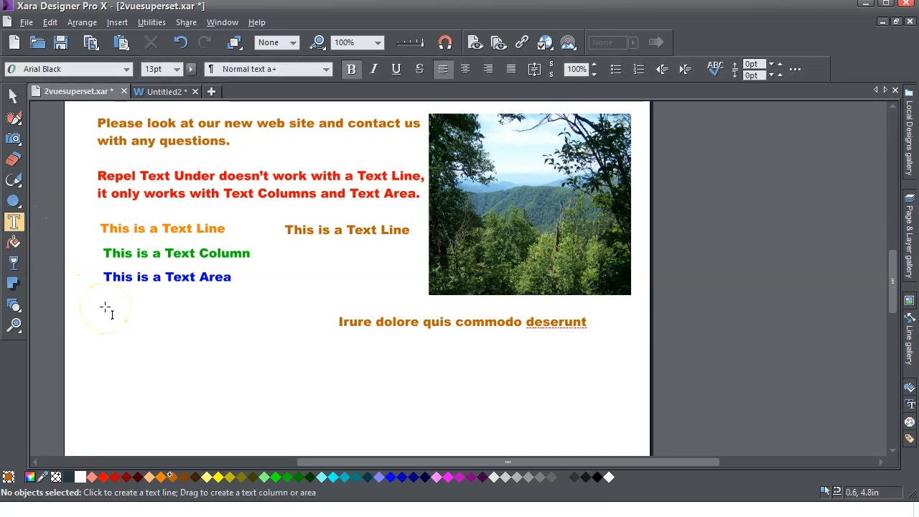
drag(106, 308, 131, 333)
drag(260, 392, 327, 385)
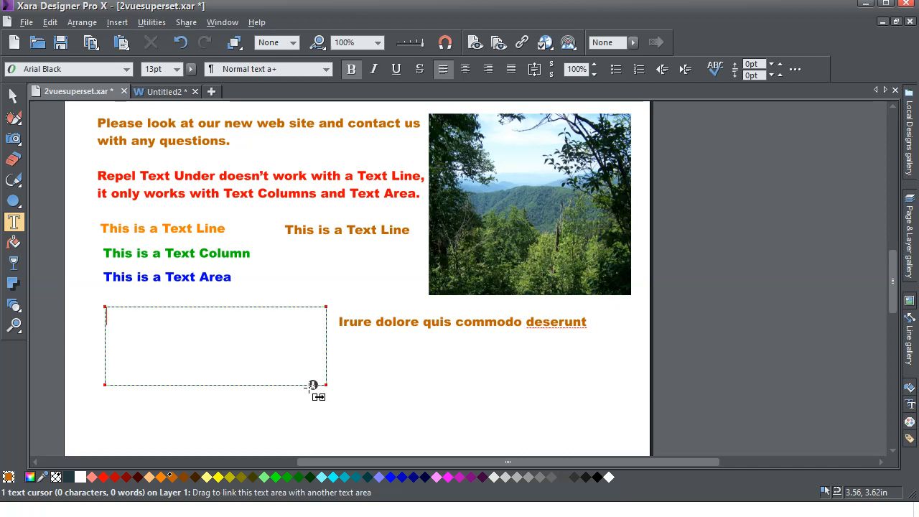
text(Ullamco in, cillum, ut, id, non in ut amet dolor id officia. Qui irure duis sed. Veniam aliqua quis nostrud, nisi sunt irure dolor culpa nisi veniam reprehenderit velit. Dolore nostrud commodo cillum? Incididunt ullamco exercitation quis aliquip nisi culpa quis incididunt nisi enim dolor, sint id non est.)
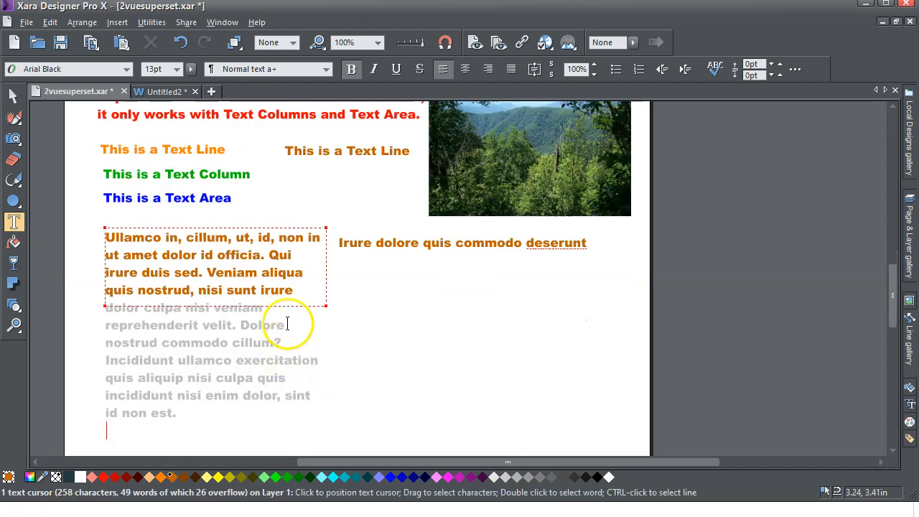
drag(206, 272, 232, 410)
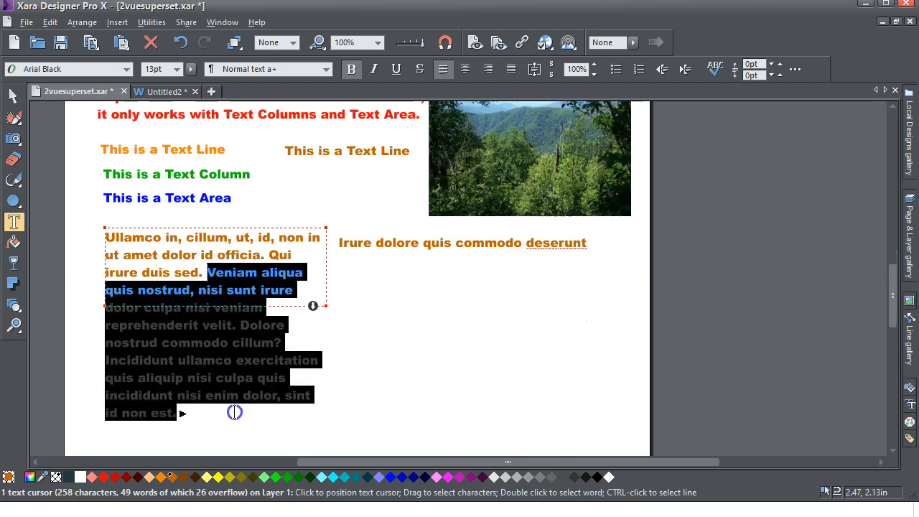
key(Delete)
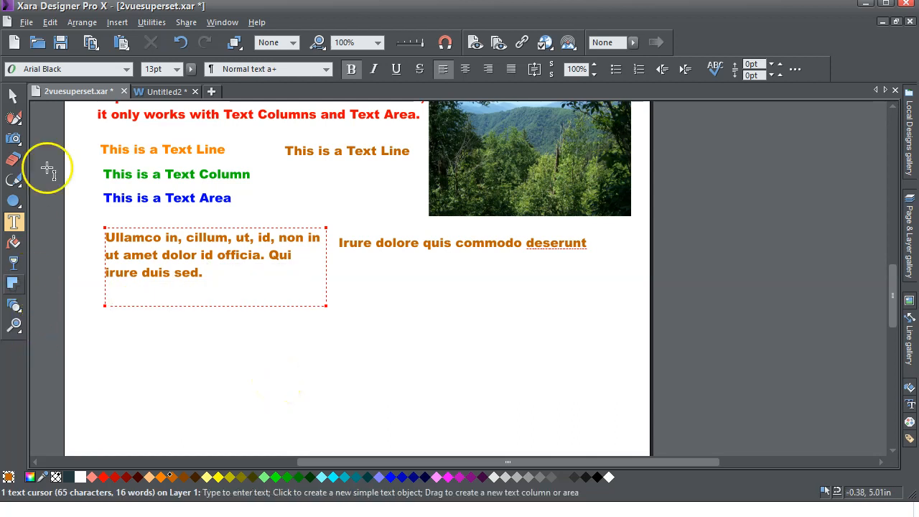
Move the one-line placeholder text column further down the page, and nudge the placeholder text area slightly to the left
click(13, 96)
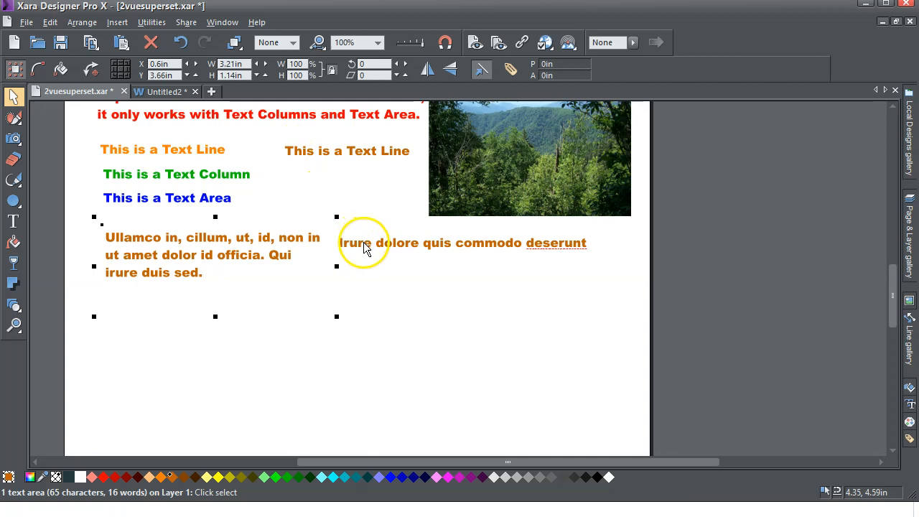
drag(364, 243, 379, 356)
mouse_move(123, 236)
mouse_down()
mouse_move(227, 226)
mouse_move(326, 172)
mouse_move(369, 164)
mouse_move(345, 180)
mouse_move(400, 173)
mouse_move(168, 252)
mouse_move(117, 256)
mouse_move(125, 238)
mouse_up()
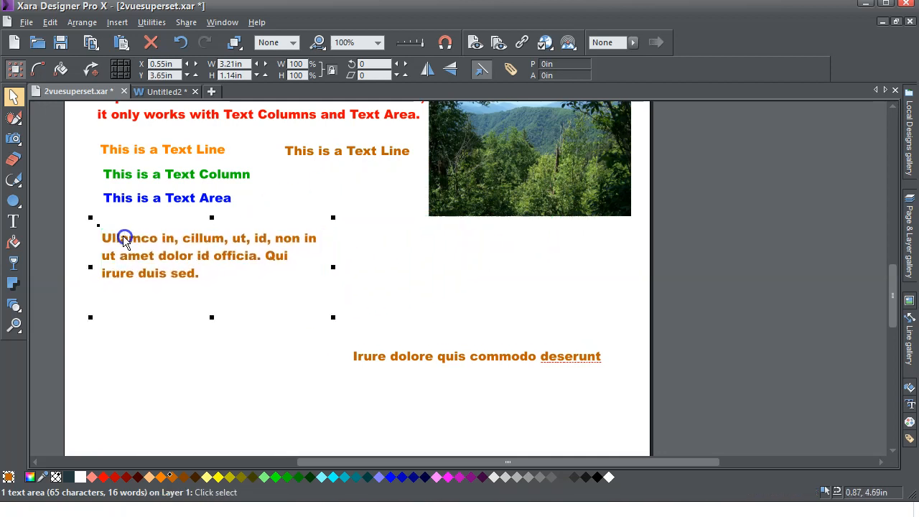
click(72, 172)
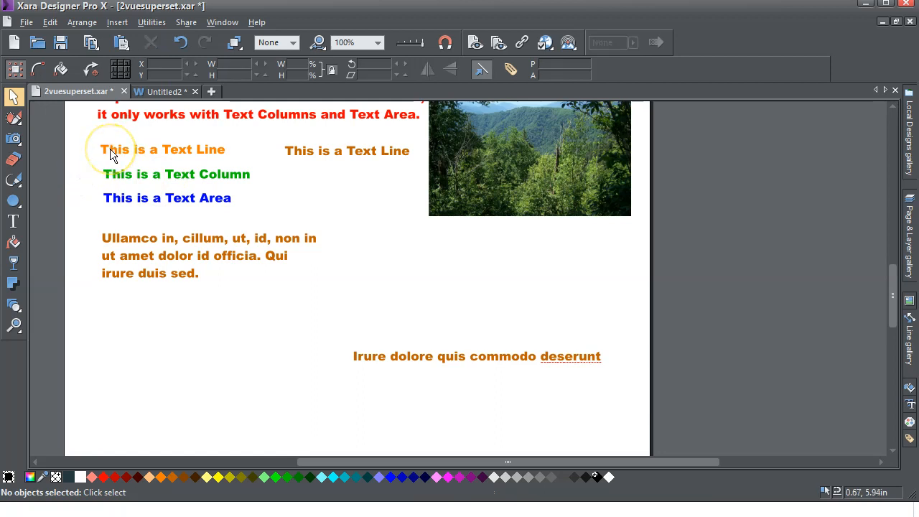
Select the orange text line, green text column and blue text area samples in turn to compare their object types
click(111, 153)
click(125, 174)
click(137, 198)
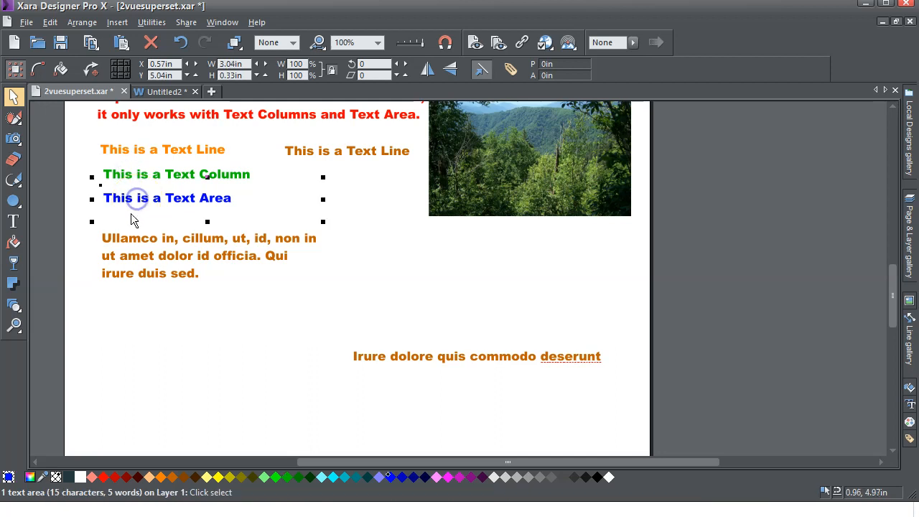
click(79, 268)
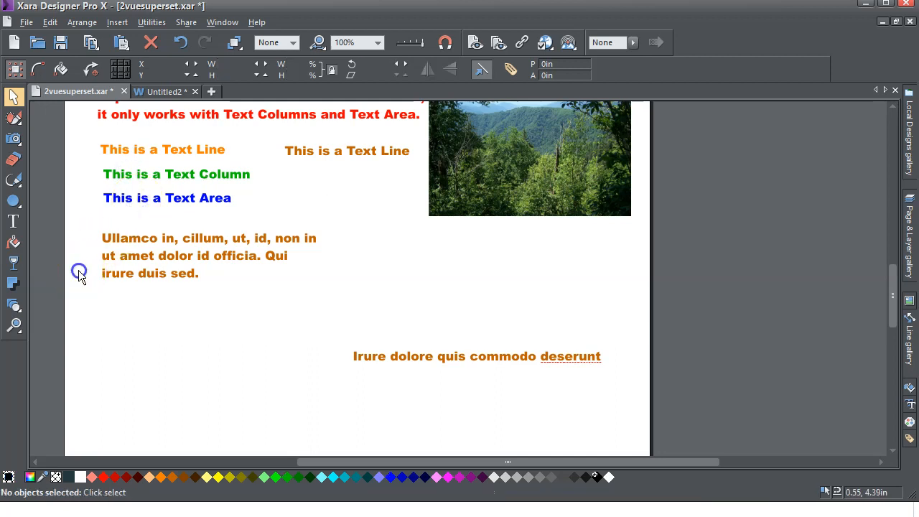
click(134, 149)
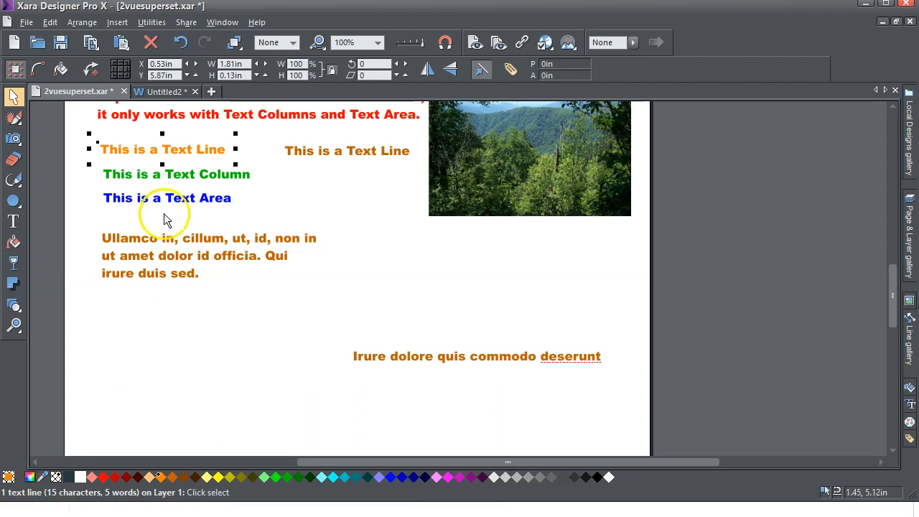
click(151, 178)
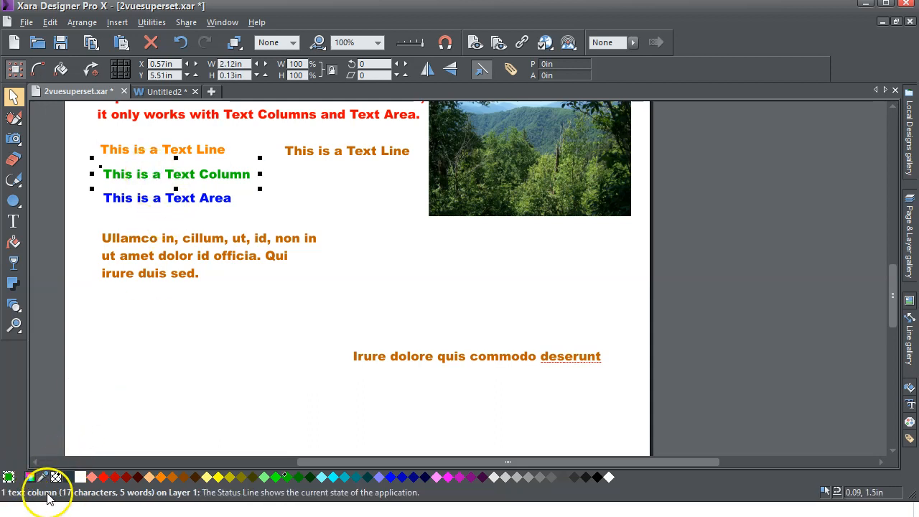
click(159, 203)
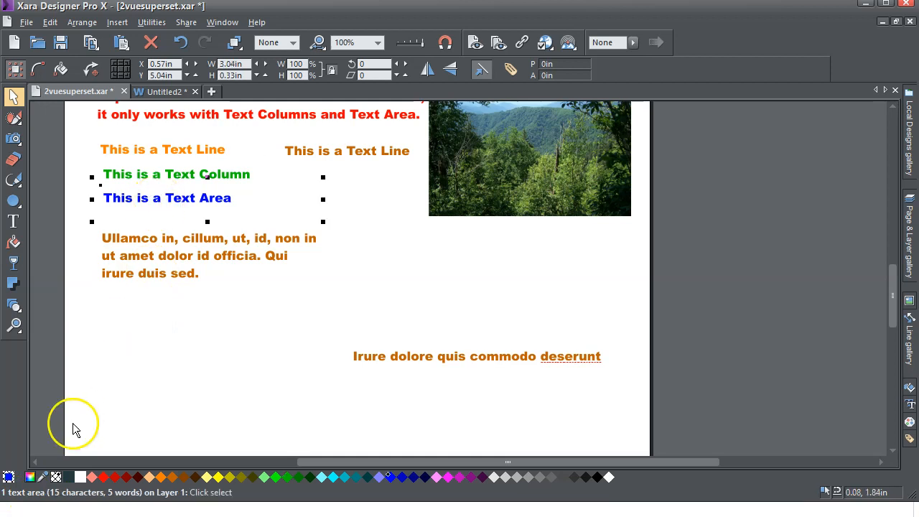
click(171, 381)
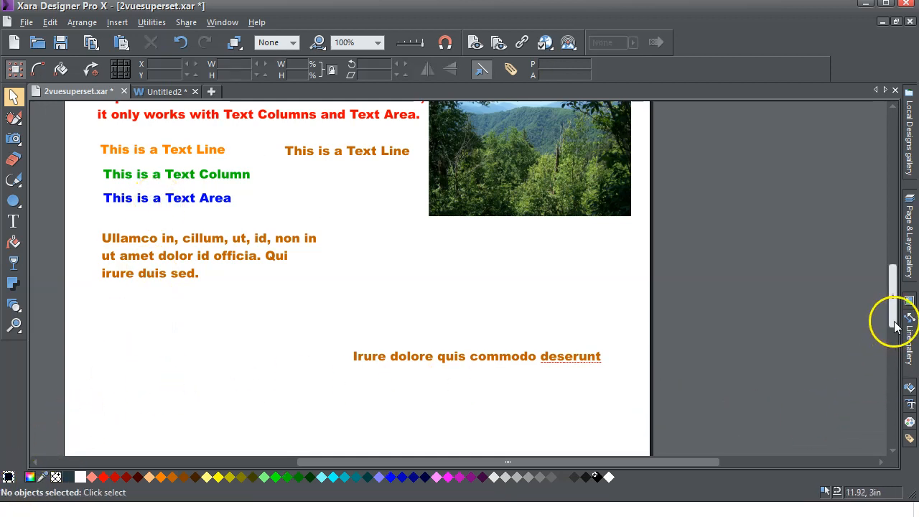
Switch to the Untitled2 website document and show its whole header at 75% zoom
drag(893, 310, 888, 252)
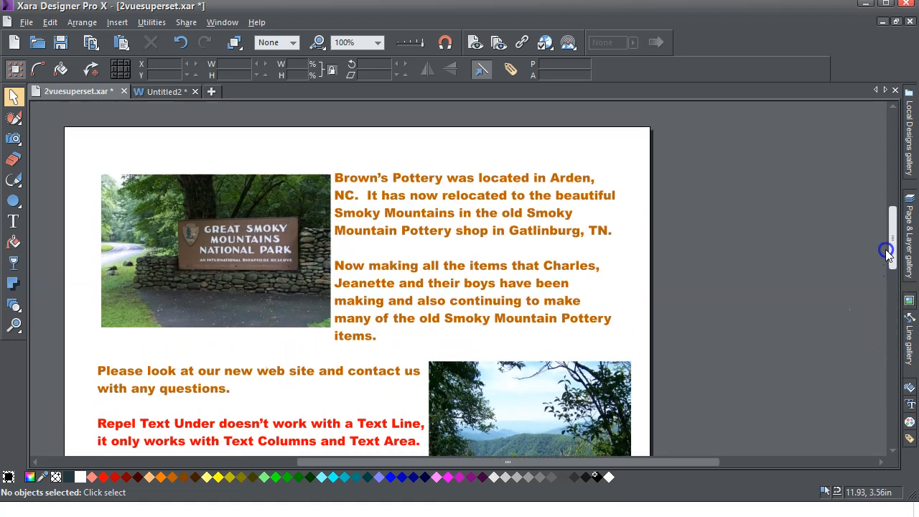
click(167, 92)
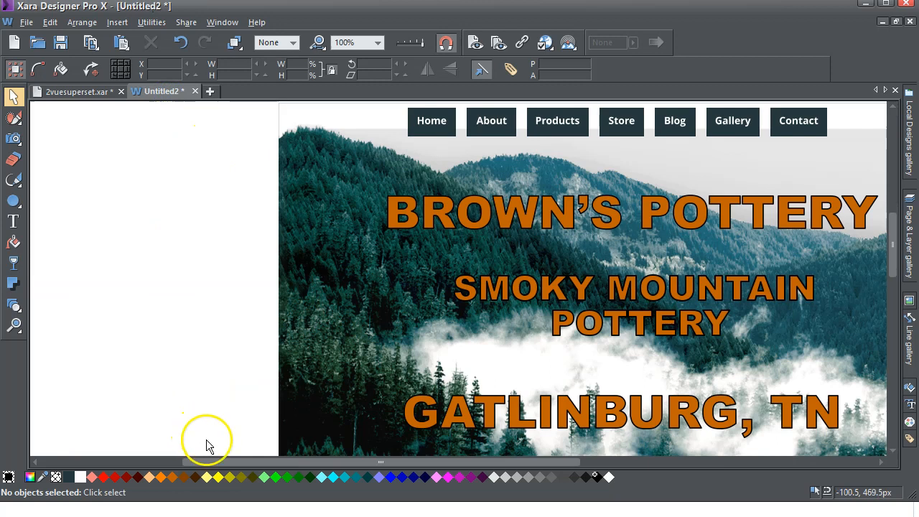
drag(214, 461, 298, 479)
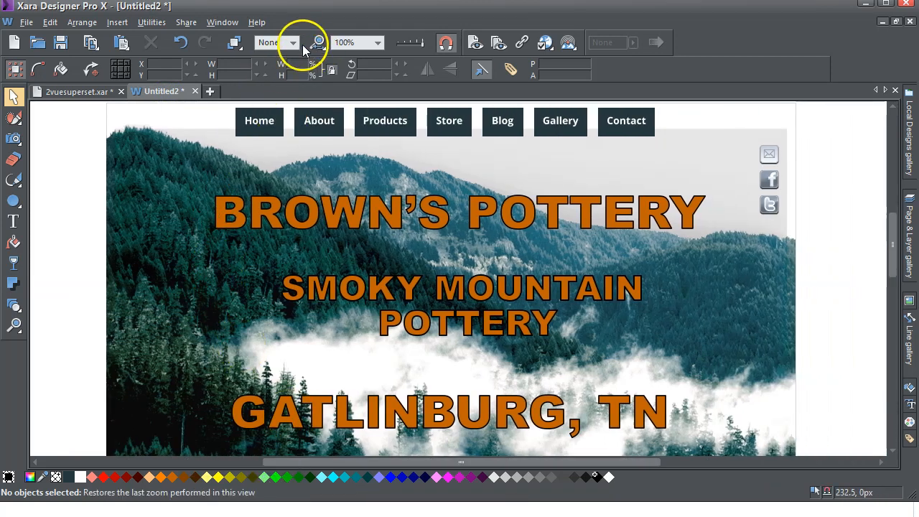
click(377, 43)
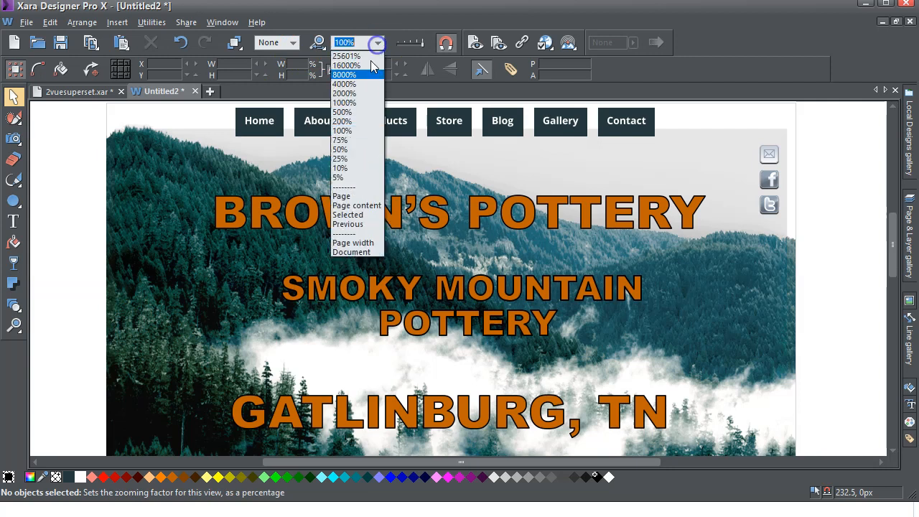
click(368, 141)
drag(891, 224, 893, 229)
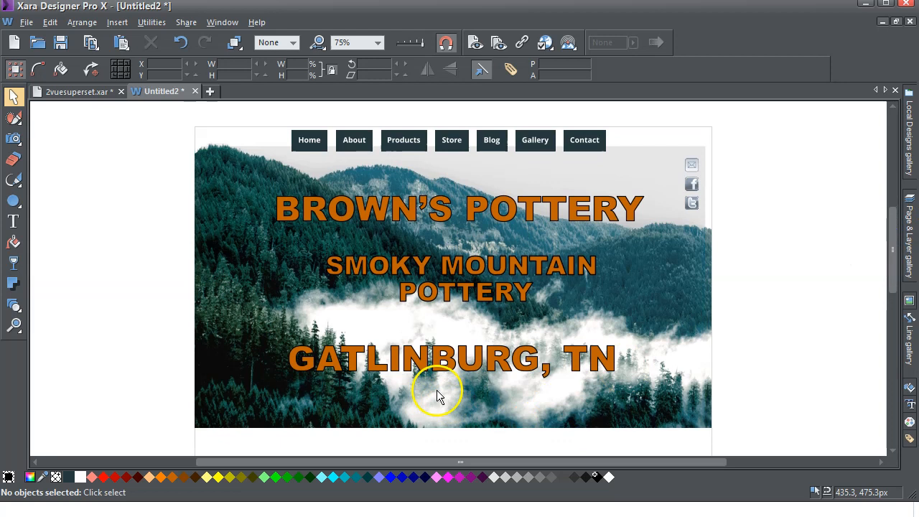
Try grouping all the header objects for a preview of the web page, and undo the grouping
drag(178, 143, 731, 445)
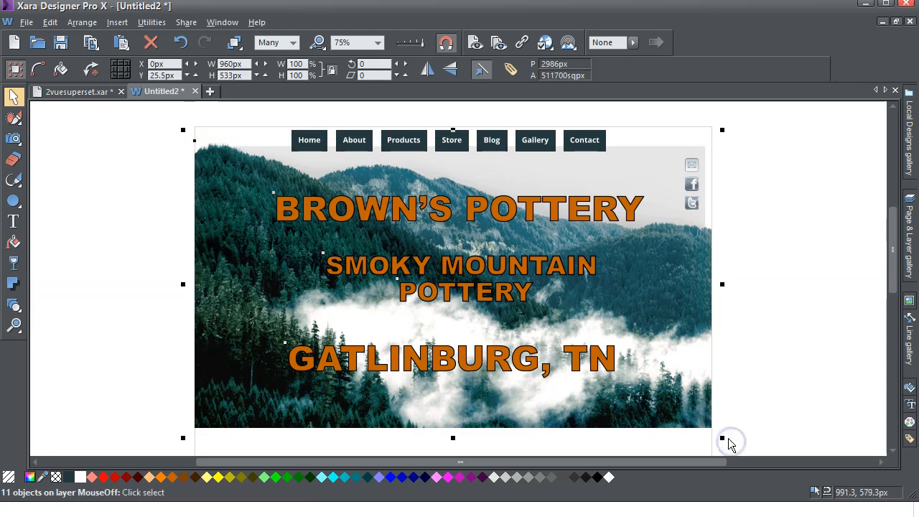
key(ctrl+g)
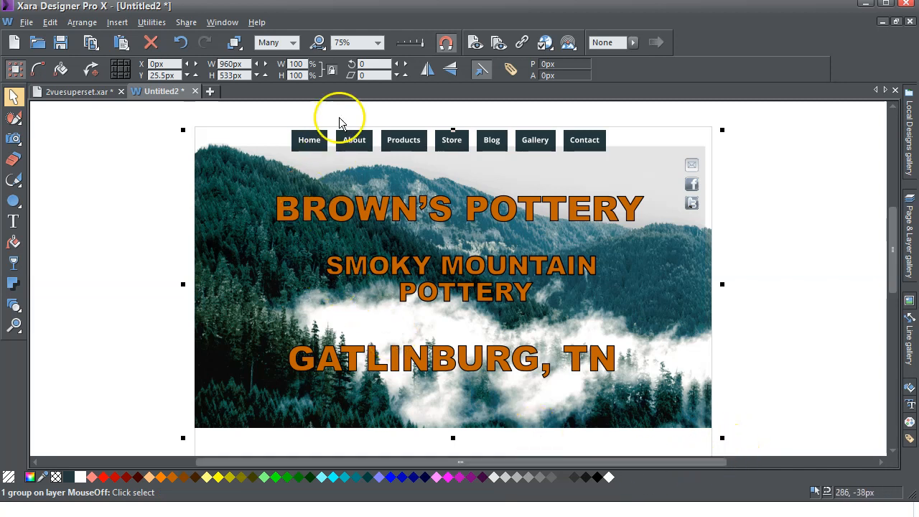
click(475, 41)
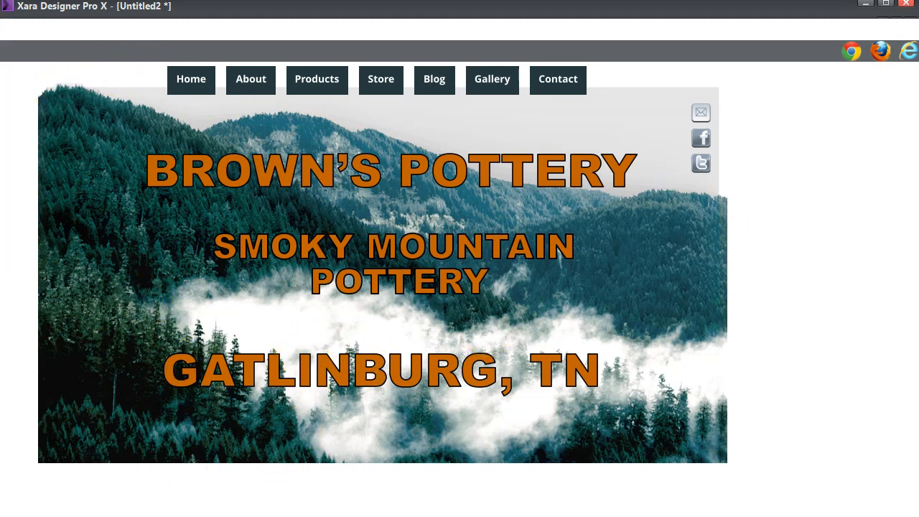
key(Escape)
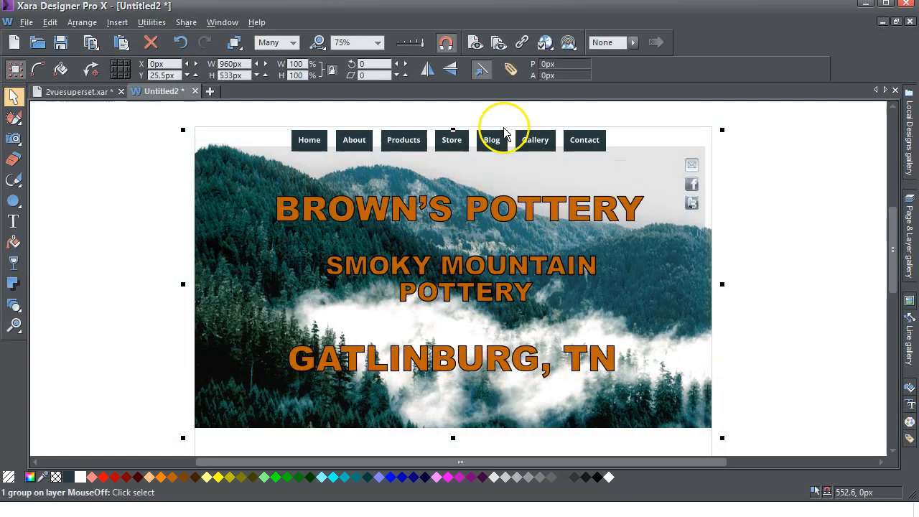
click(181, 44)
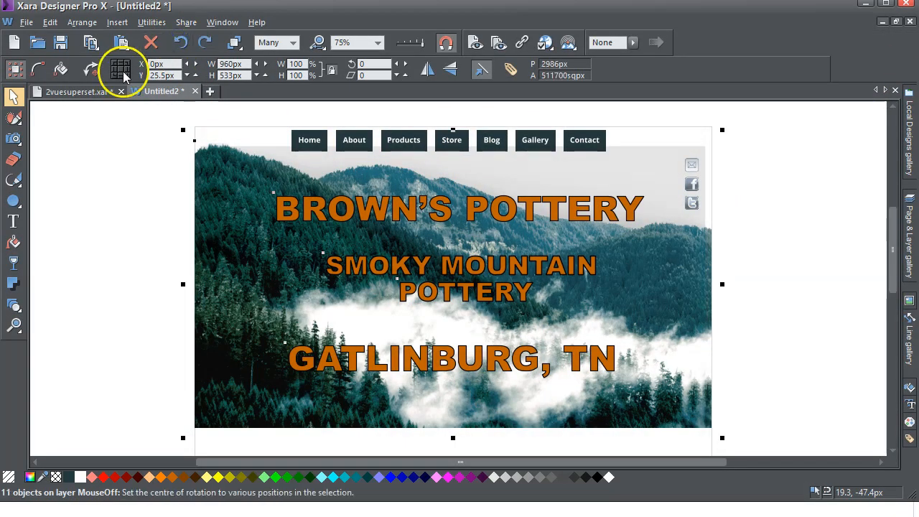
click(94, 183)
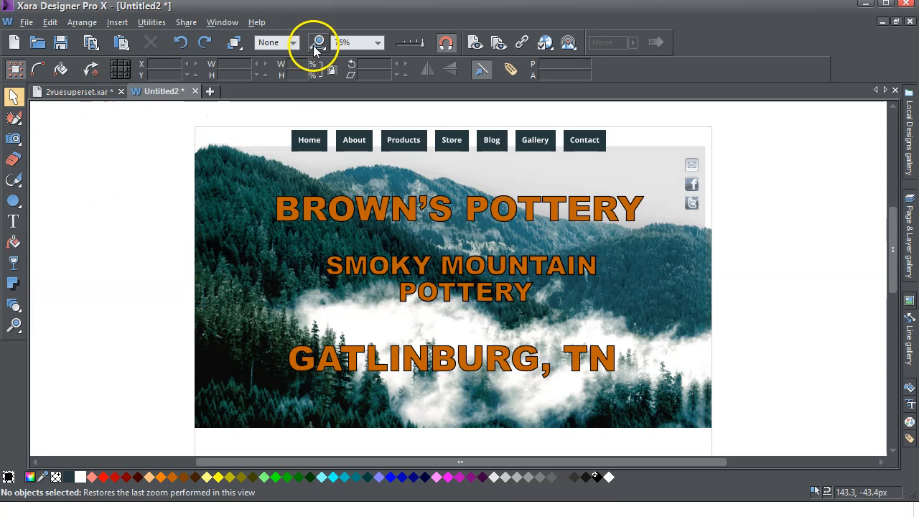
Preview the ungrouped web page and highlight the text of the three headings to check whether it is selectable
click(474, 43)
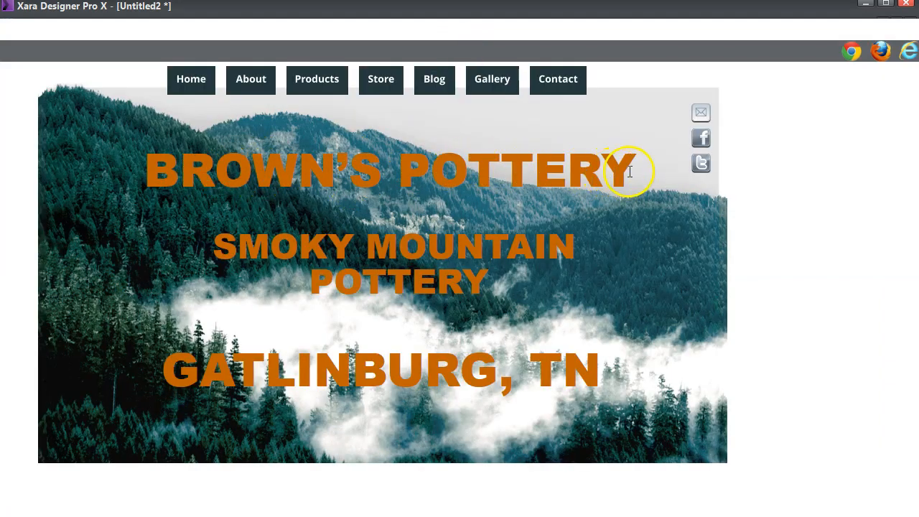
drag(623, 169, 147, 171)
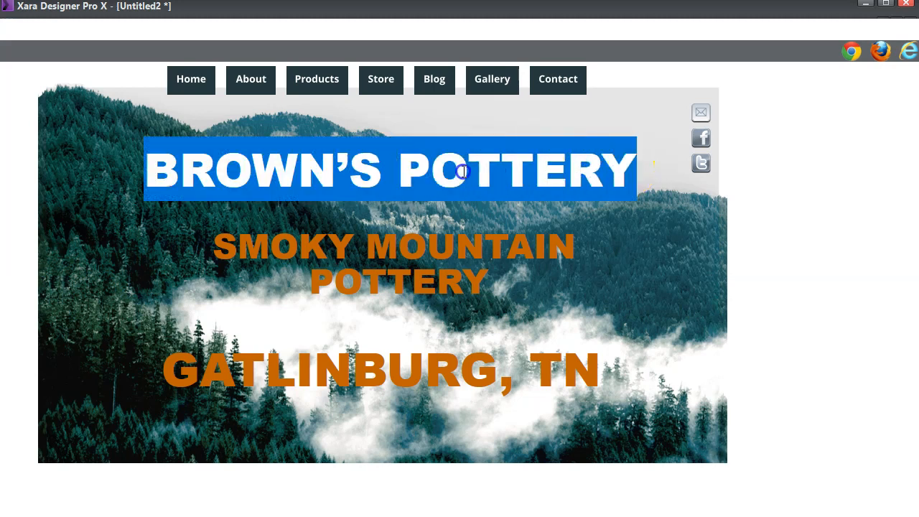
click(514, 246)
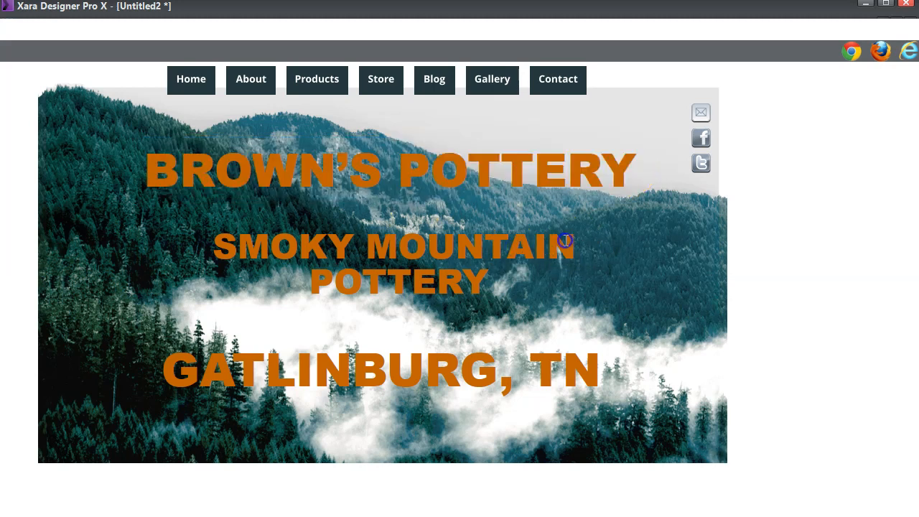
drag(566, 241, 271, 236)
drag(599, 368, 348, 357)
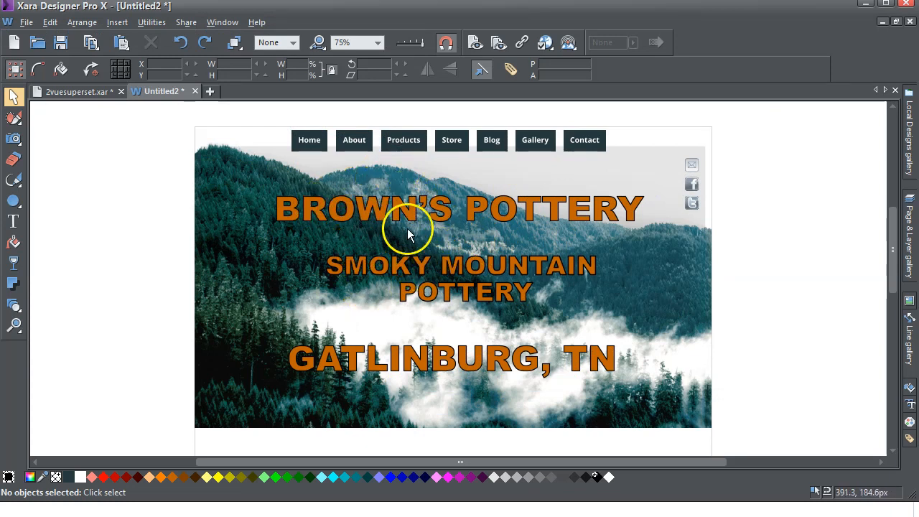
Preview the web page again, highlight part of the word POTTERY in the main heading, and close the preview
click(476, 43)
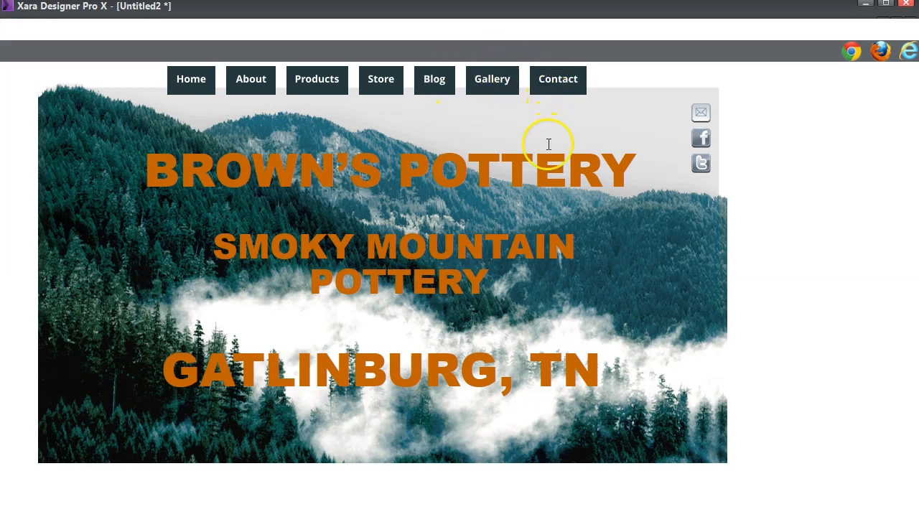
drag(523, 168, 443, 170)
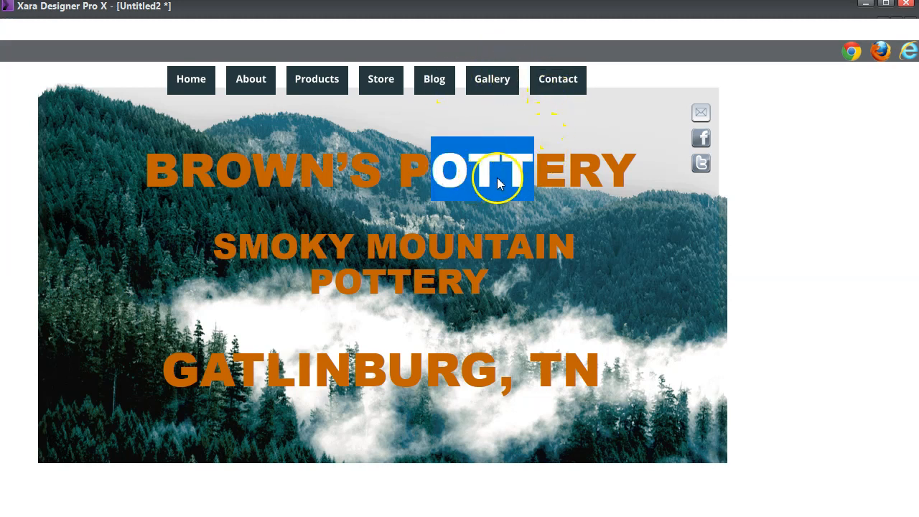
click(914, 29)
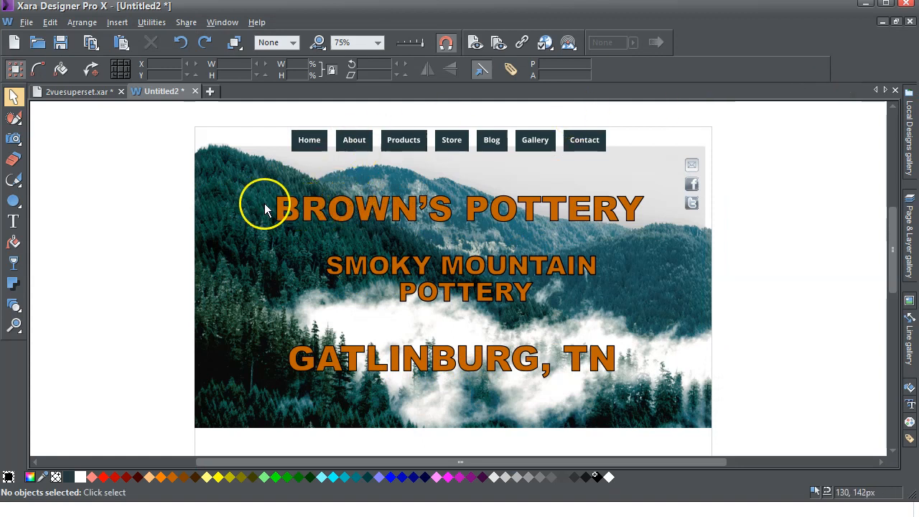
Select the letter O of BROWN'S in the main heading with the Text tool, and return to the Selector tool
click(13, 222)
drag(351, 215, 328, 216)
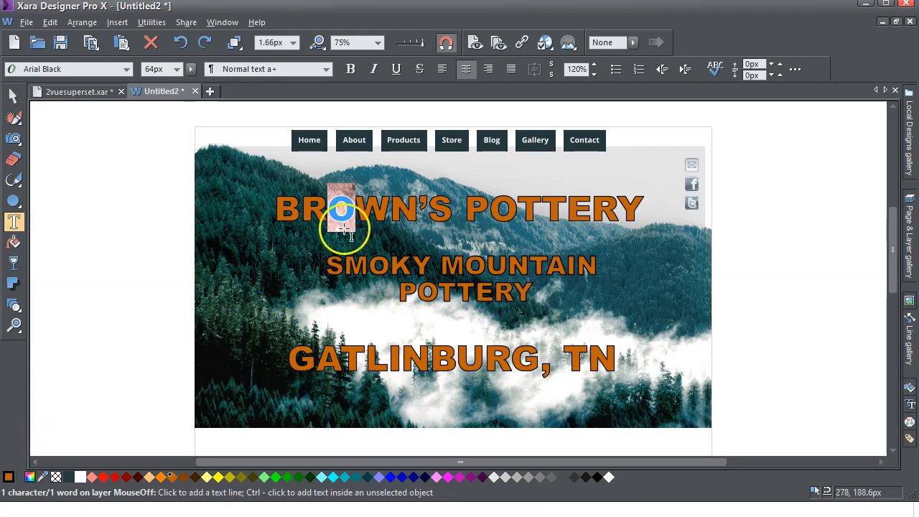
click(13, 95)
click(66, 119)
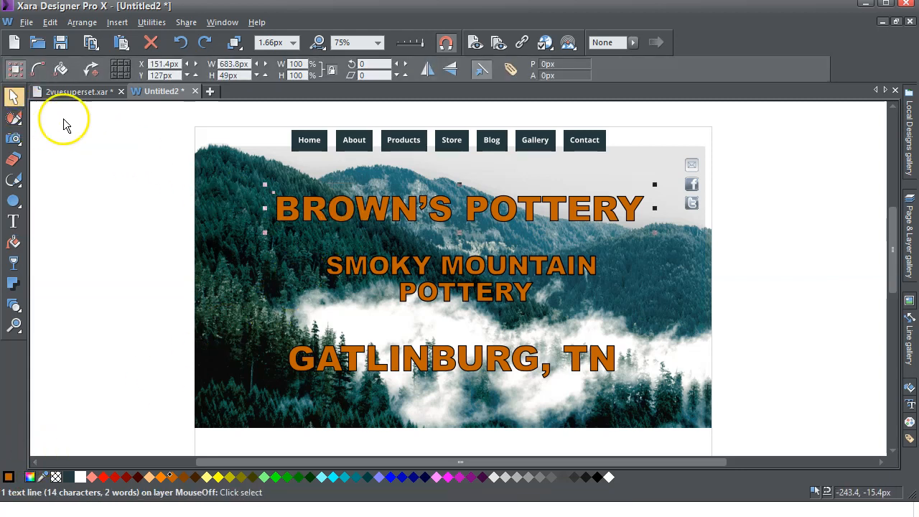